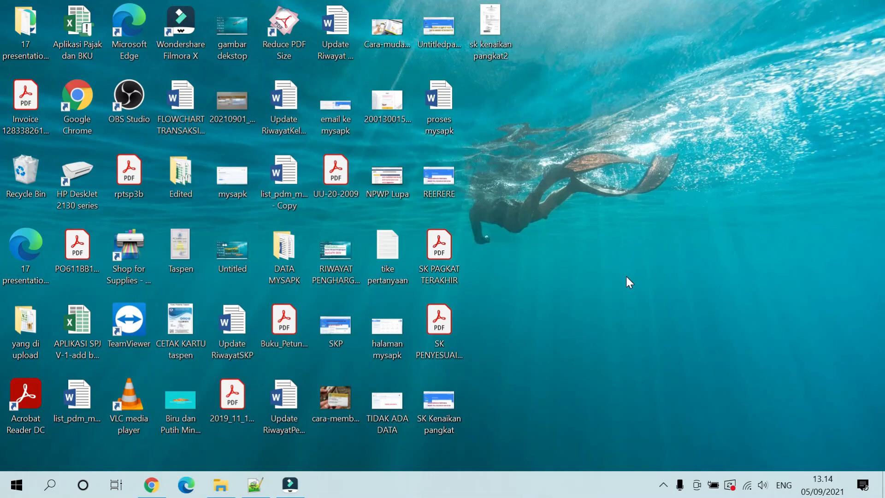
# Search YouTube for 'buguru titik' and open the tutorial channel's page
pyautogui.click(156, 485)
pyautogui.click(249, 95)
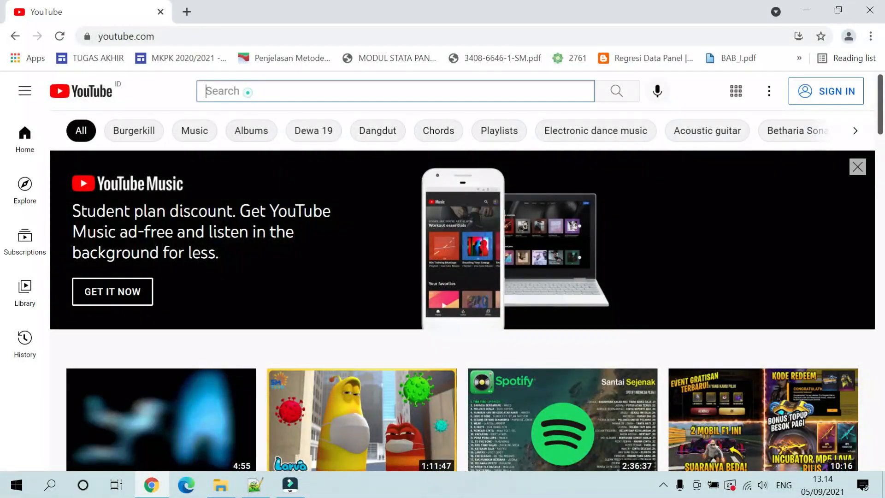
pyautogui.write('buguru')
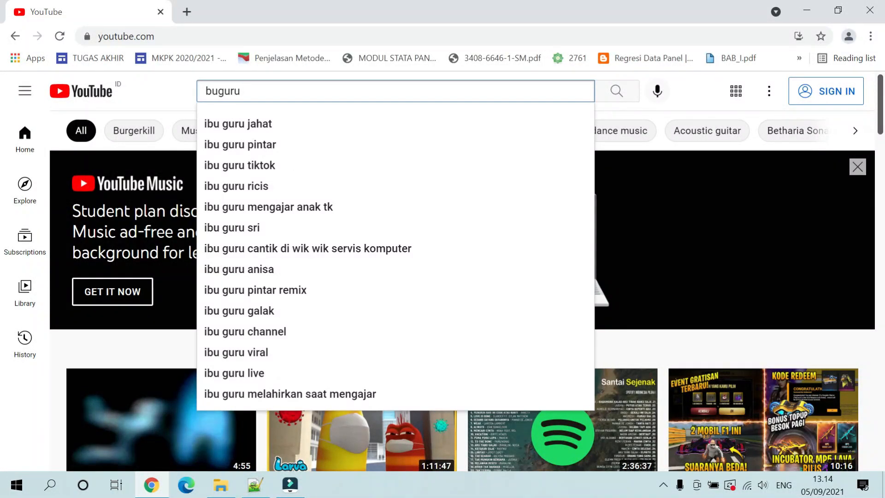
pyautogui.write(' titik')
pyautogui.press('Return')
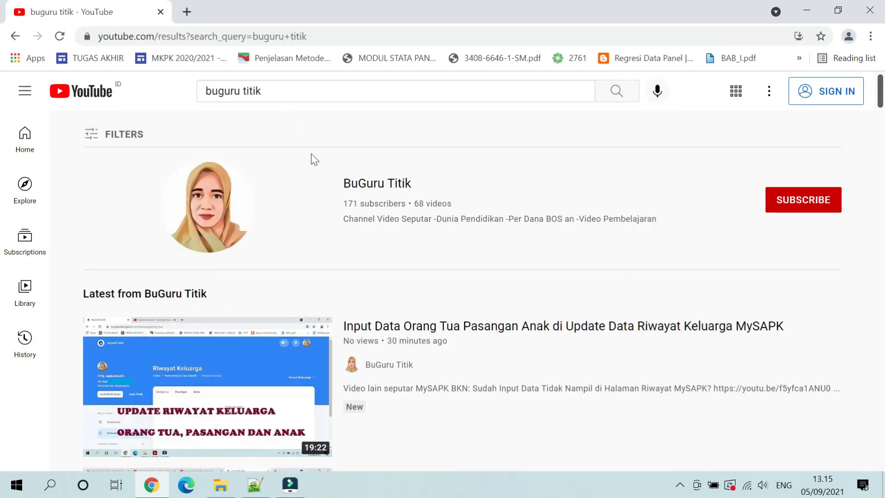
pyautogui.click(253, 223)
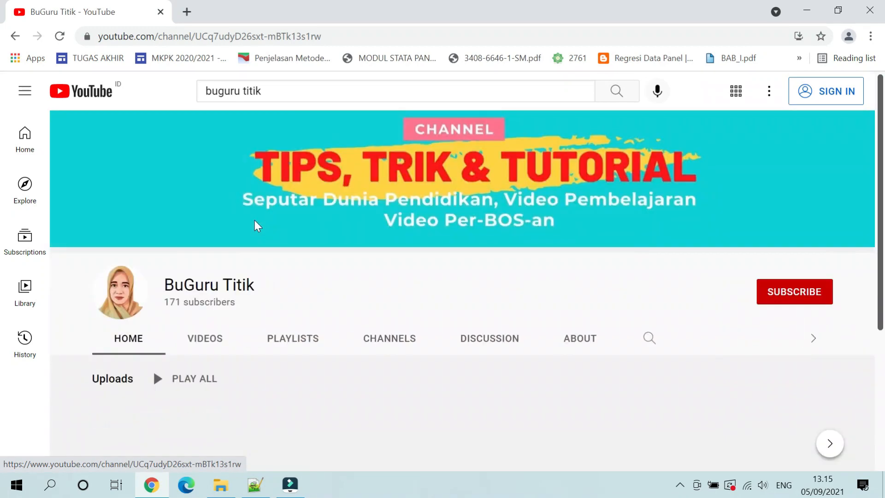
pyautogui.scroll(-3, 255, 222)
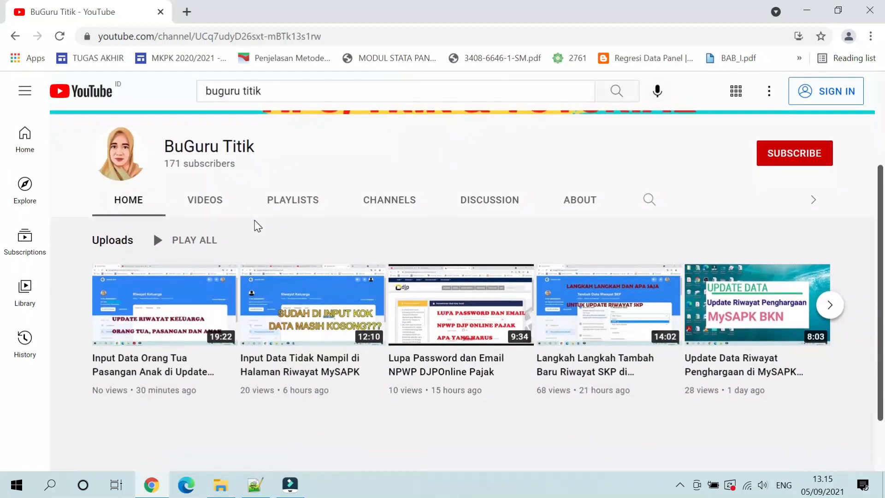
# Open the full Seputar MySAPK playlist from the channel's playlists and scroll through its videos
pyautogui.click(296, 203)
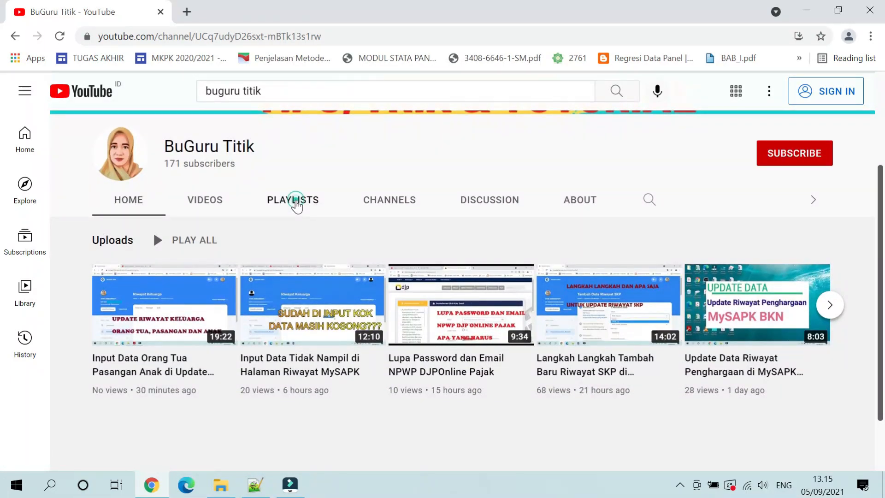
pyautogui.scroll(-3, 296, 200)
pyautogui.scroll(-1, 297, 212)
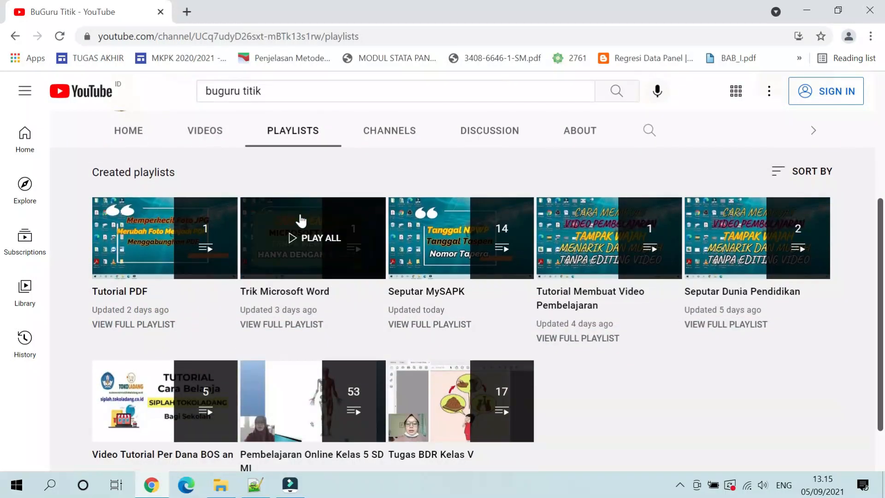
pyautogui.click(405, 325)
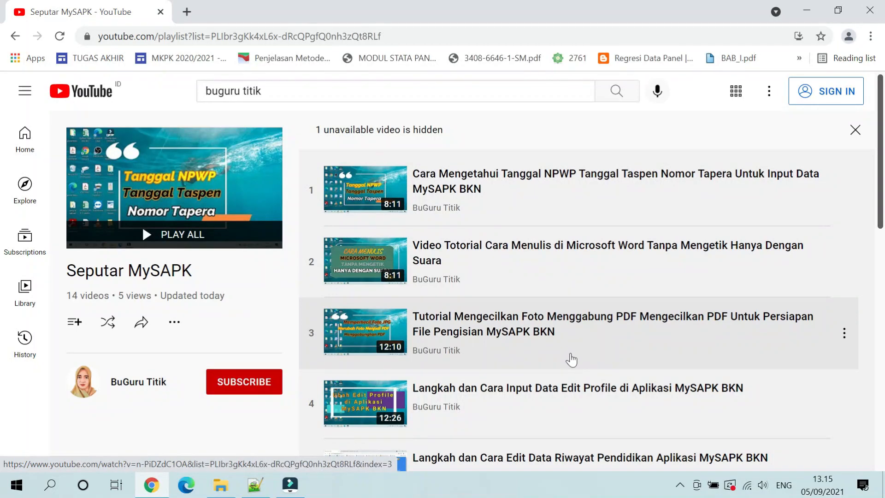
pyautogui.scroll(-5, 539, 389)
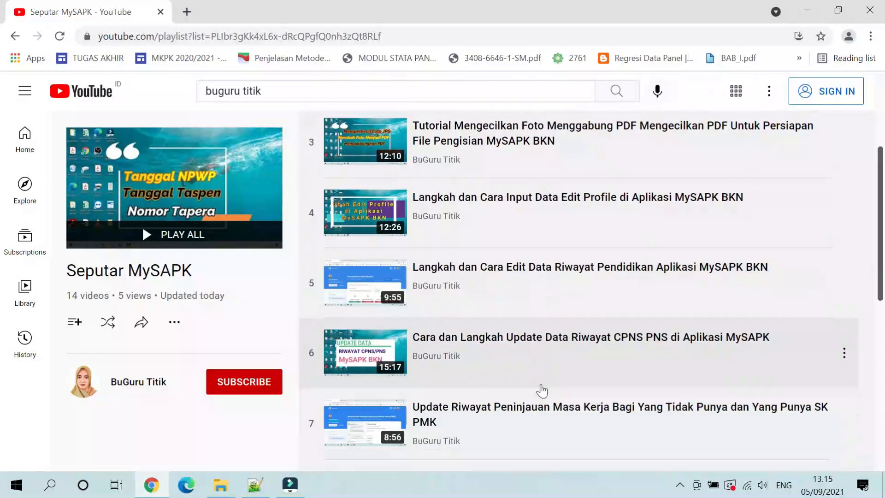
pyautogui.scroll(-5, 535, 389)
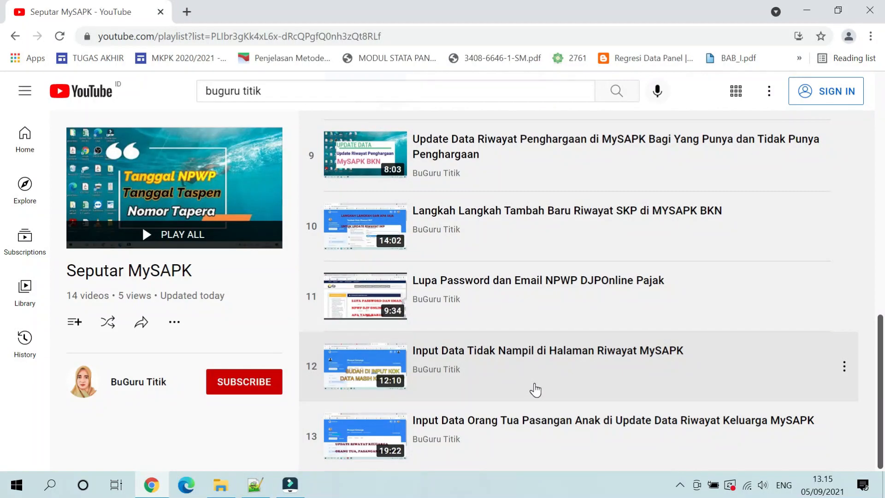
pyautogui.scroll(10, 534, 389)
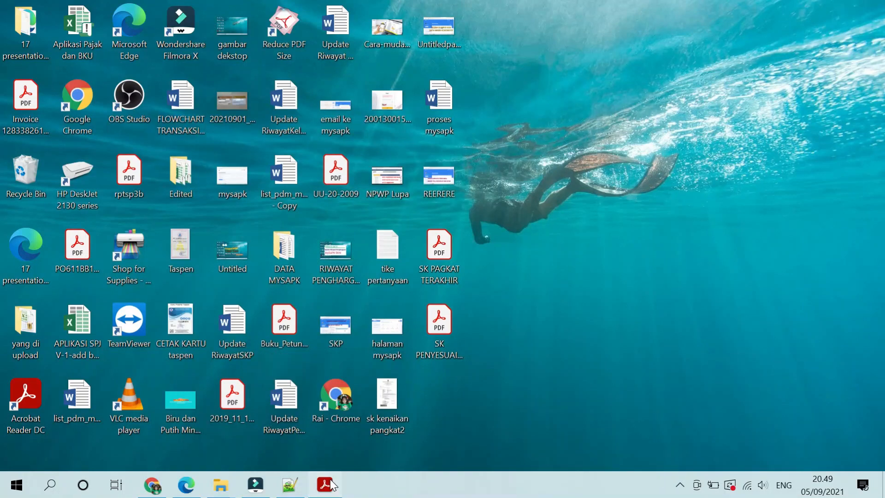
# Bring up the guide PDF in Acrobat and scroll through the Riwayat Jabatan section on page 11
pyautogui.click(325, 485)
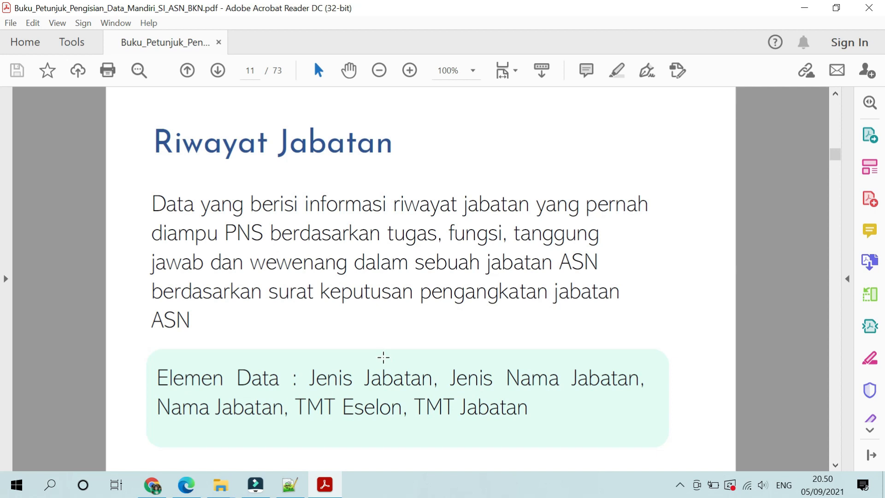
pyautogui.scroll(-2, 383, 357)
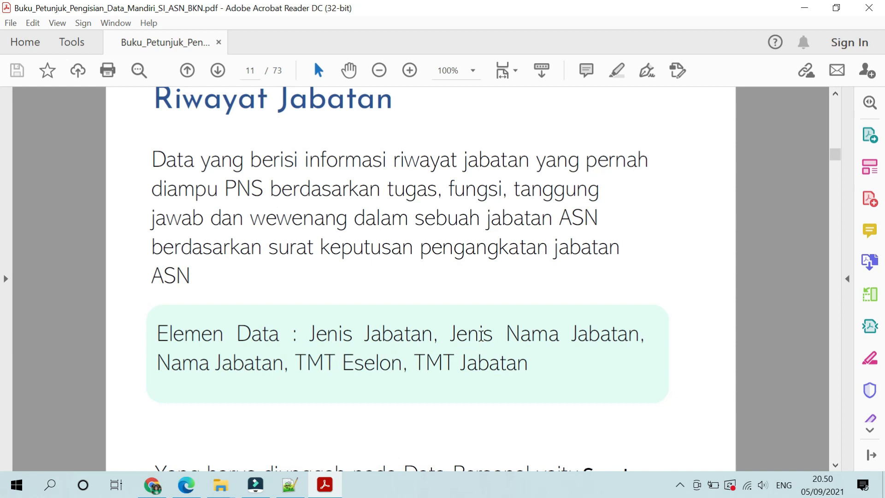
pyautogui.scroll(-4, 481, 335)
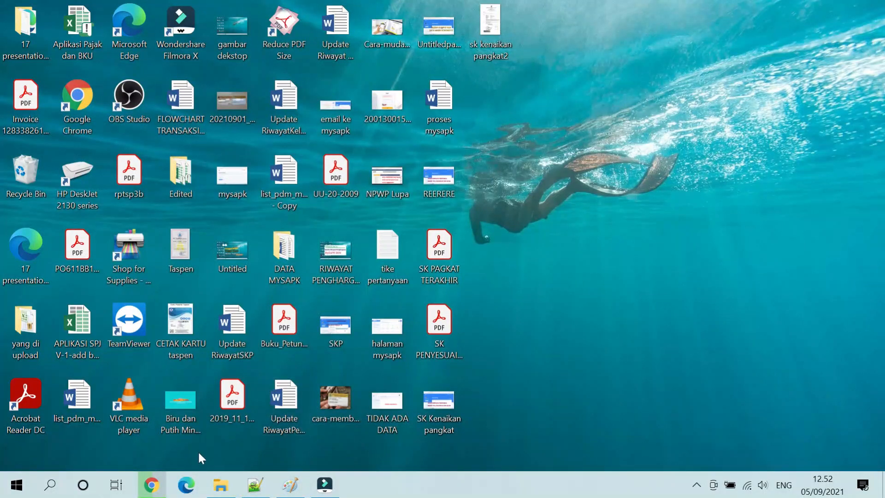
# Load mysapk.bkn.go.id in a new Chrome tab and go to Pemutakhiran Data Mandiri
pyautogui.click(151, 484)
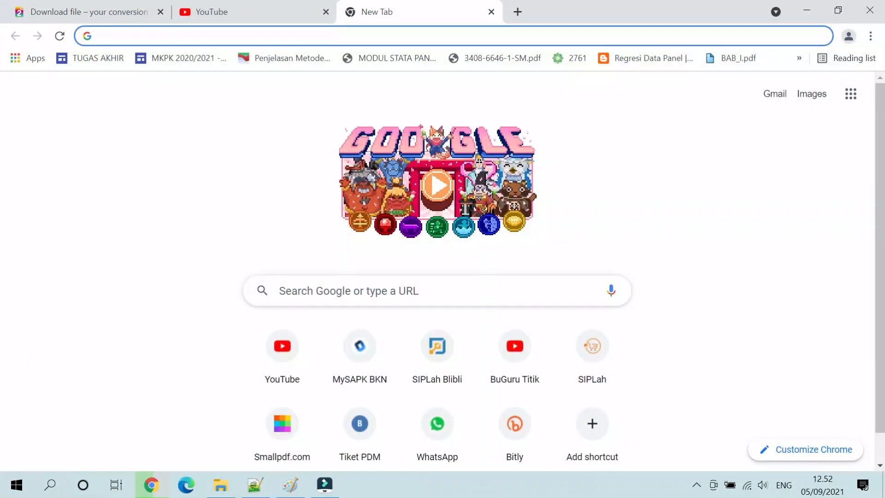
pyautogui.write('m')
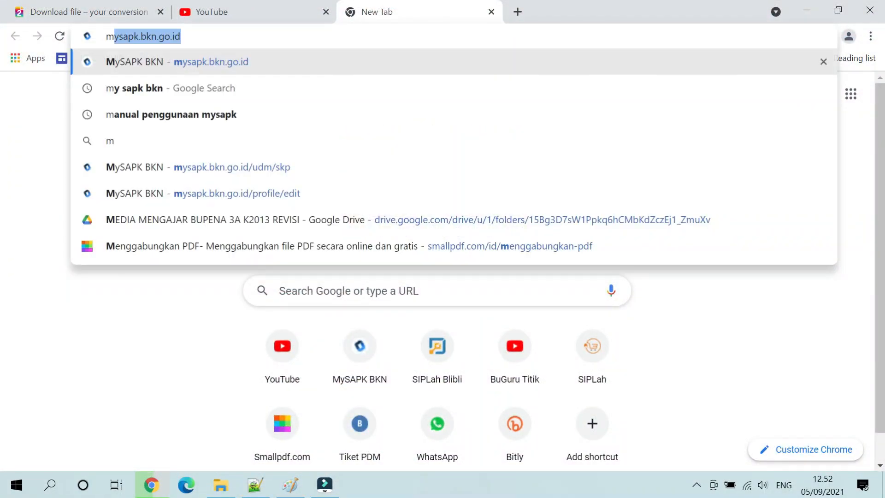
pyautogui.write('y')
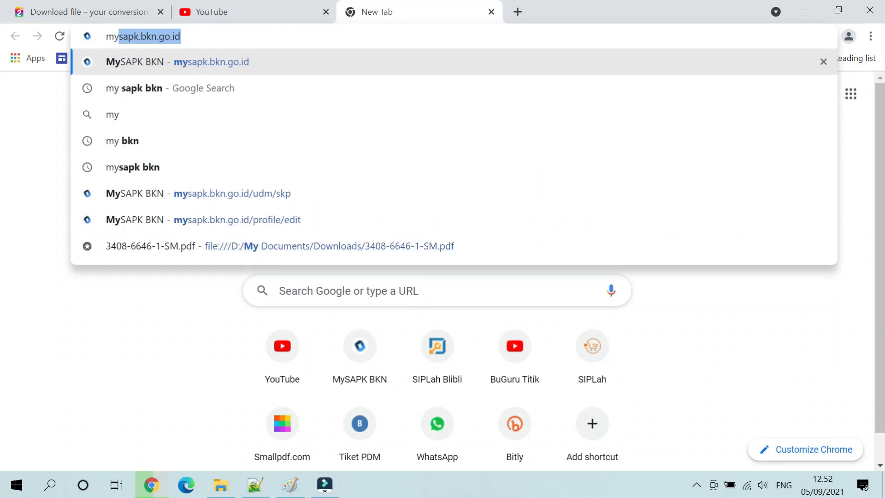
pyautogui.press('Right')
pyautogui.press('Return')
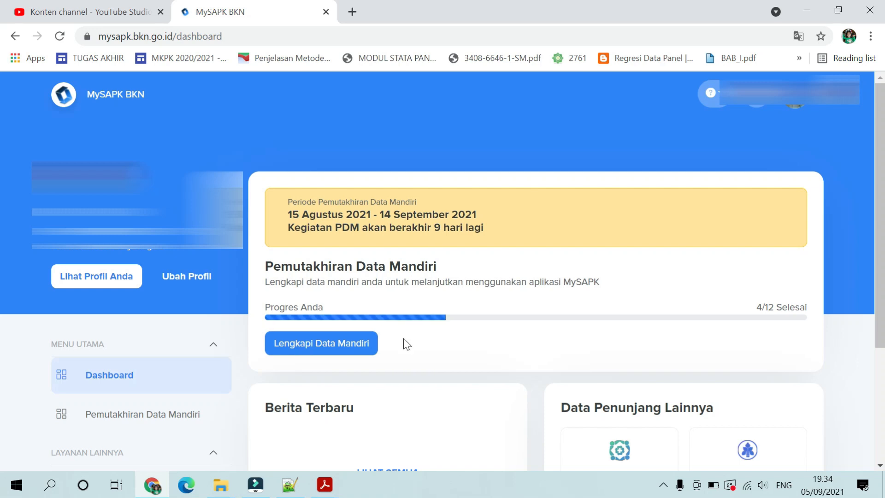
pyautogui.click(209, 419)
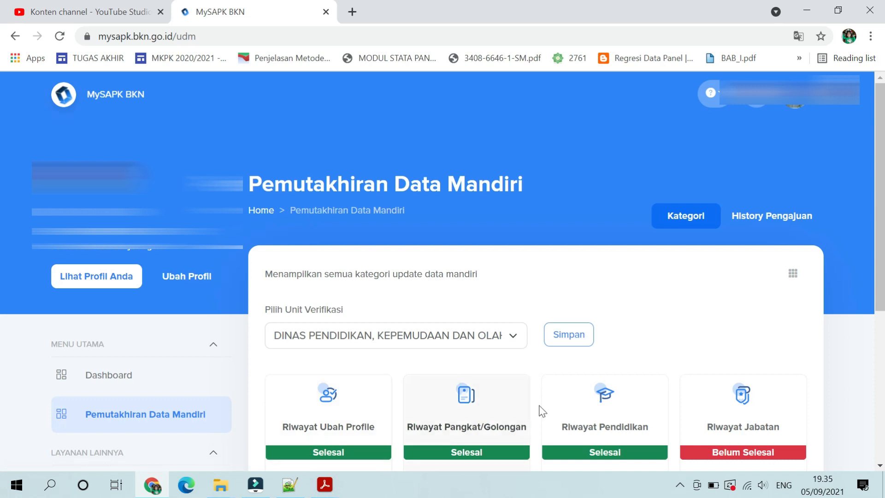
# Open the Riwayat Jabatan card to list its four position records
pyautogui.click(726, 421)
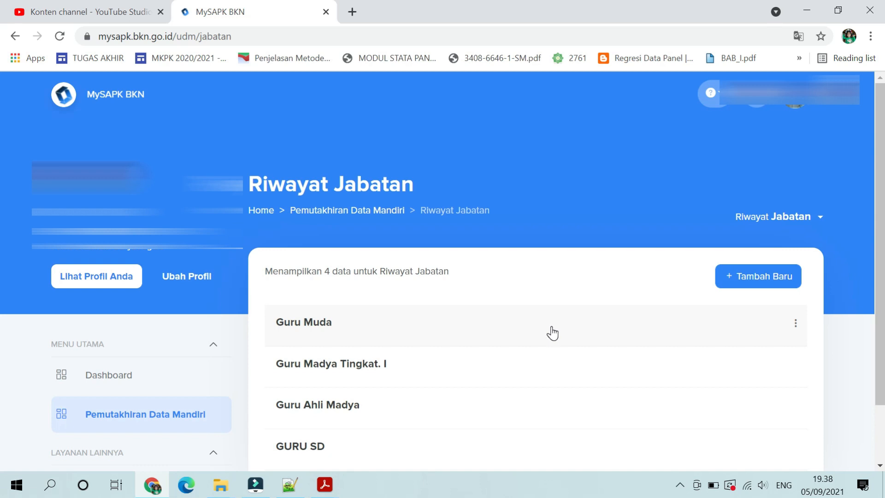
# Open a blank new-position form, glance through its fields, then go back without saving
pyautogui.click(728, 279)
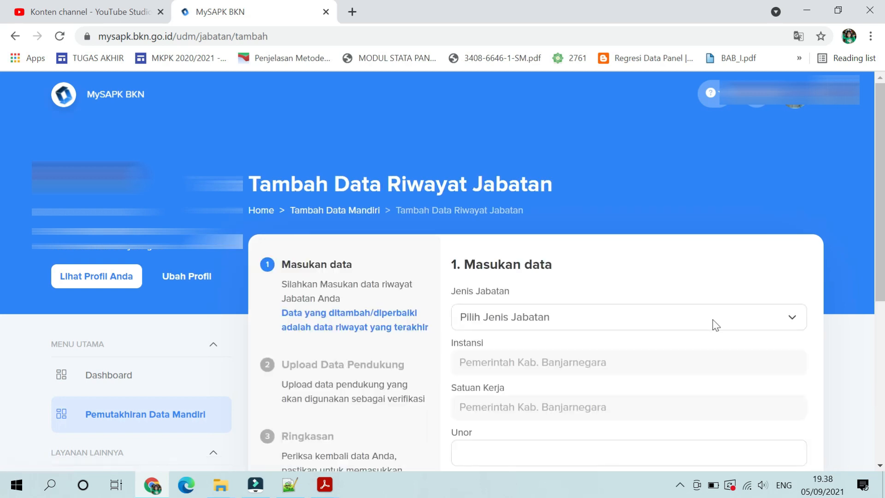
pyautogui.click(604, 325)
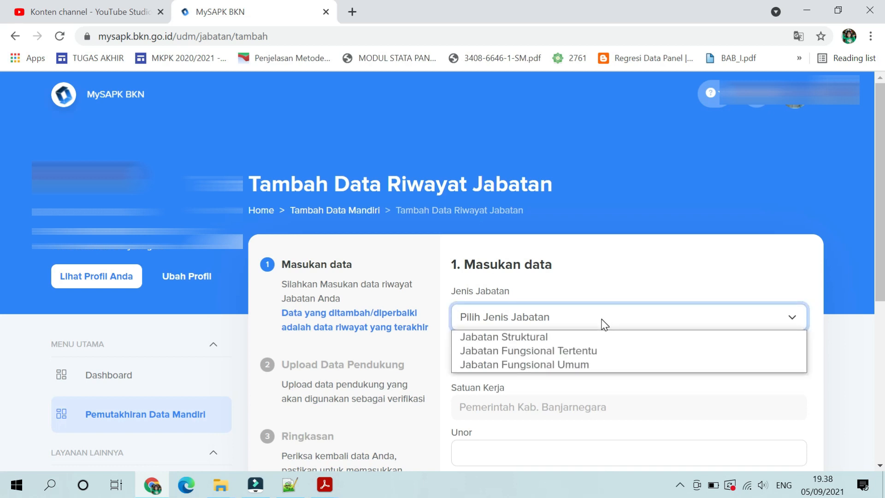
pyautogui.click(604, 325)
pyautogui.scroll(-3, 604, 324)
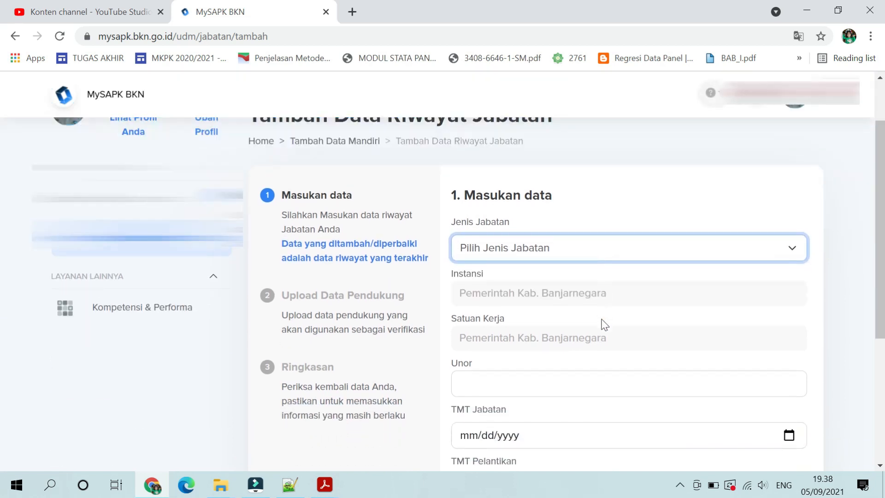
pyautogui.click(583, 320)
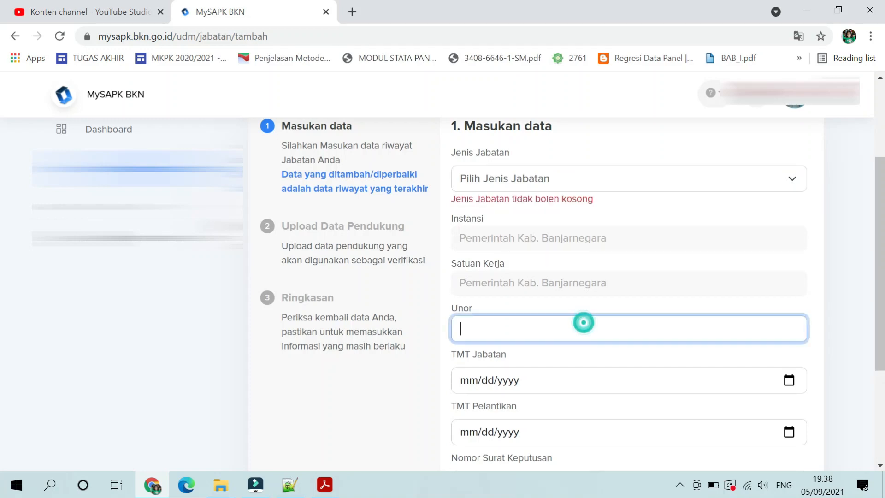
pyautogui.scroll(-1, 576, 323)
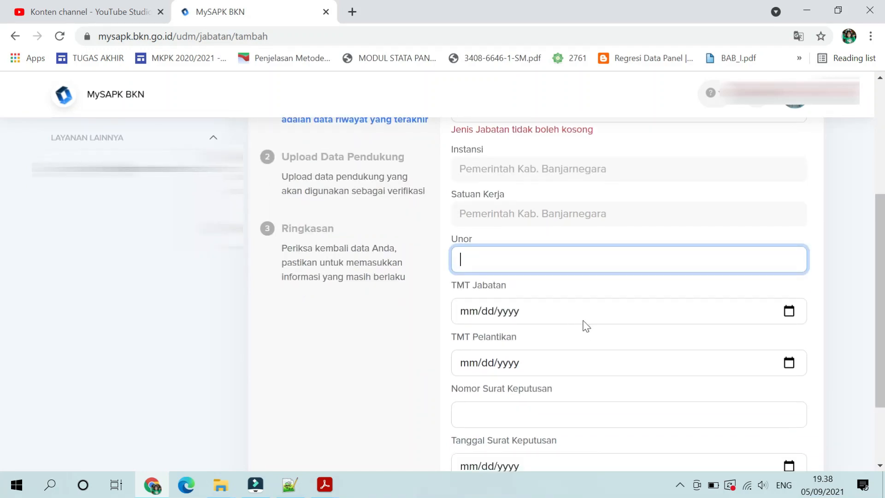
pyautogui.click(573, 366)
pyautogui.scroll(-3, 573, 366)
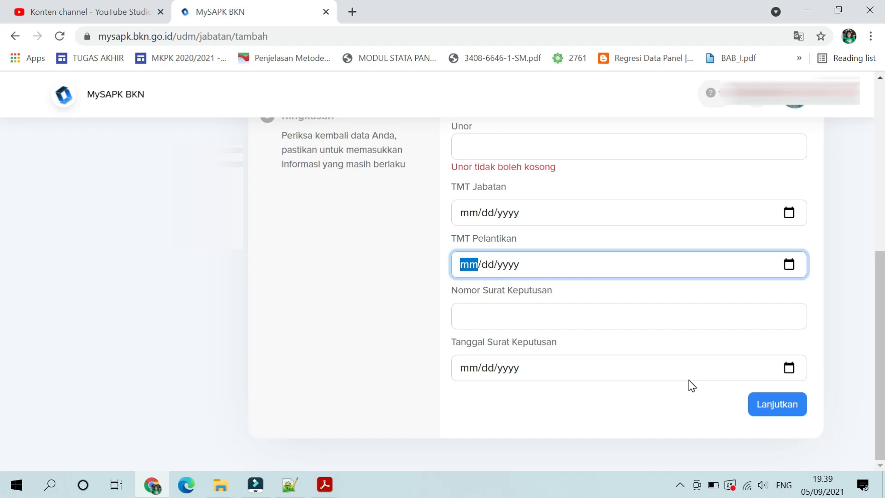
pyautogui.scroll(7, 689, 386)
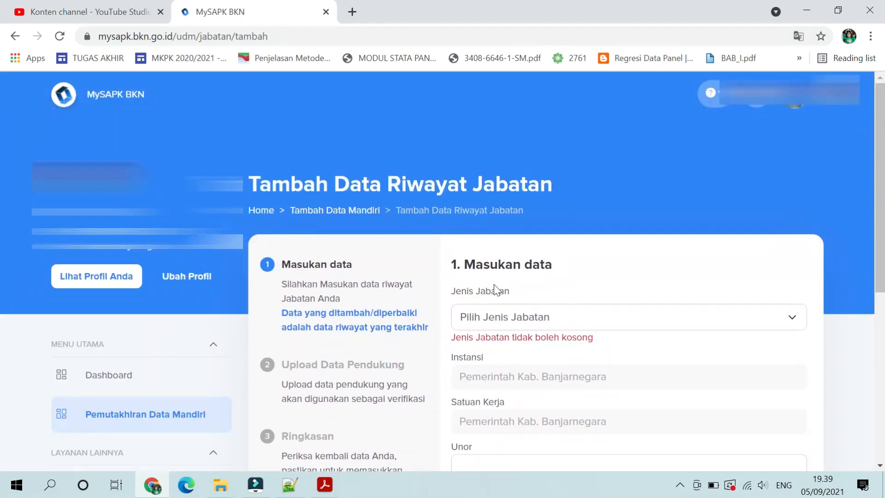
pyautogui.click(16, 36)
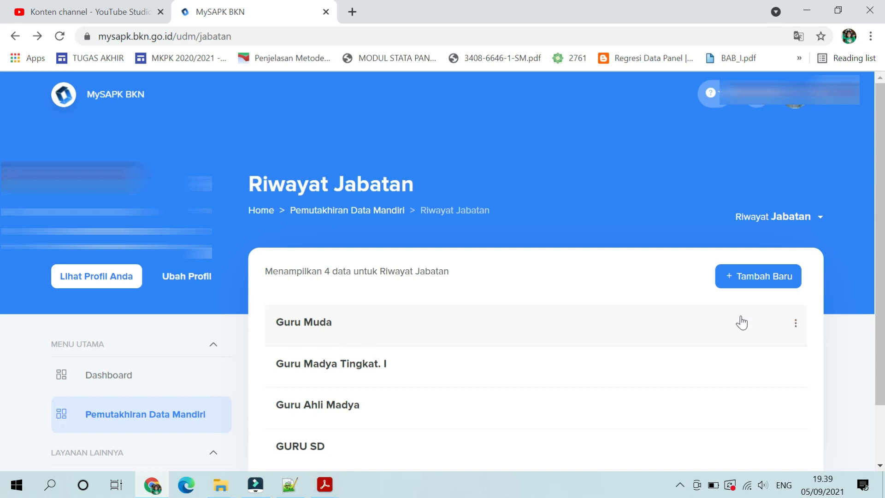
# Choose Ubah Data on the Guru Muda row and keep Jenis Jabatan as Jabatan Fungsional Tertentu
pyautogui.click(795, 328)
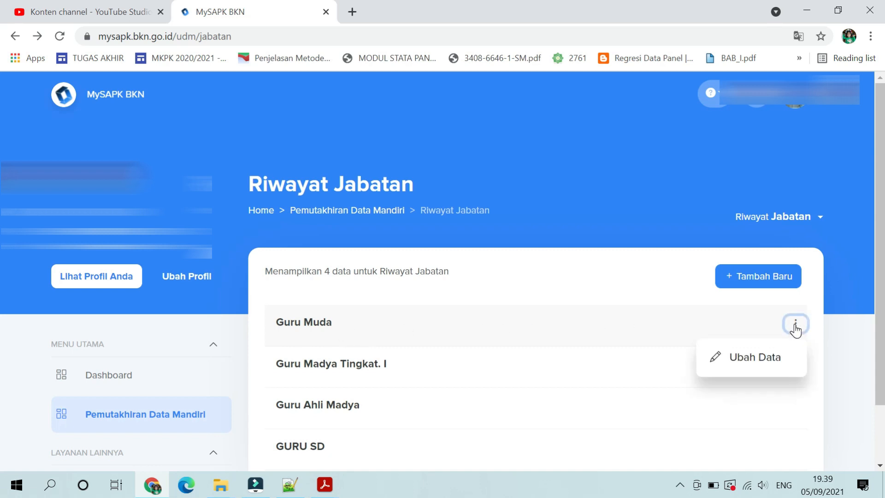
pyautogui.click(768, 363)
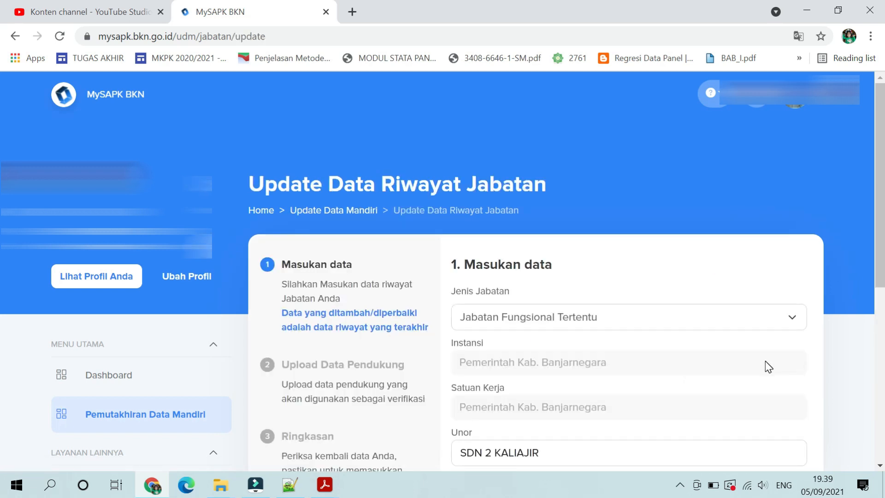
pyautogui.click(611, 326)
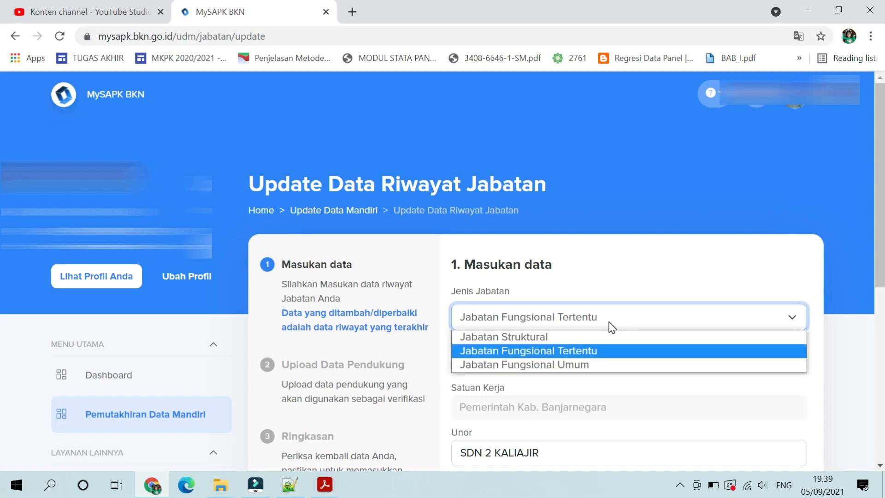
pyautogui.click(612, 327)
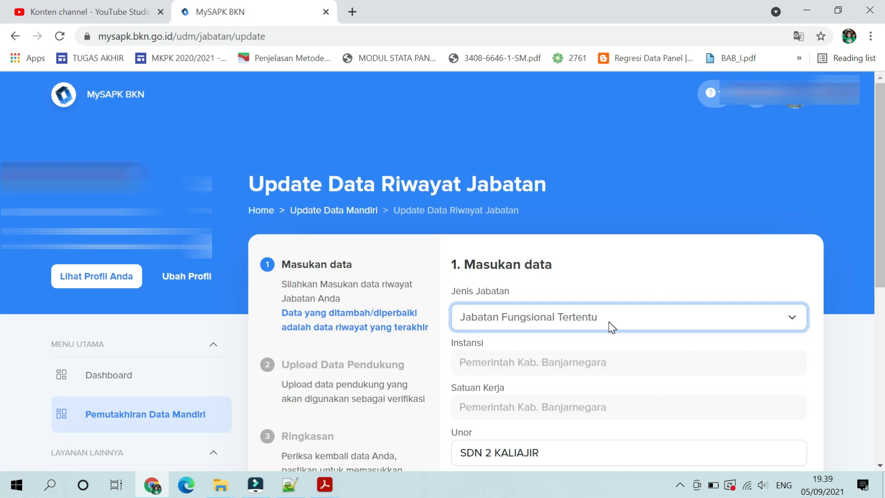
pyautogui.click(612, 327)
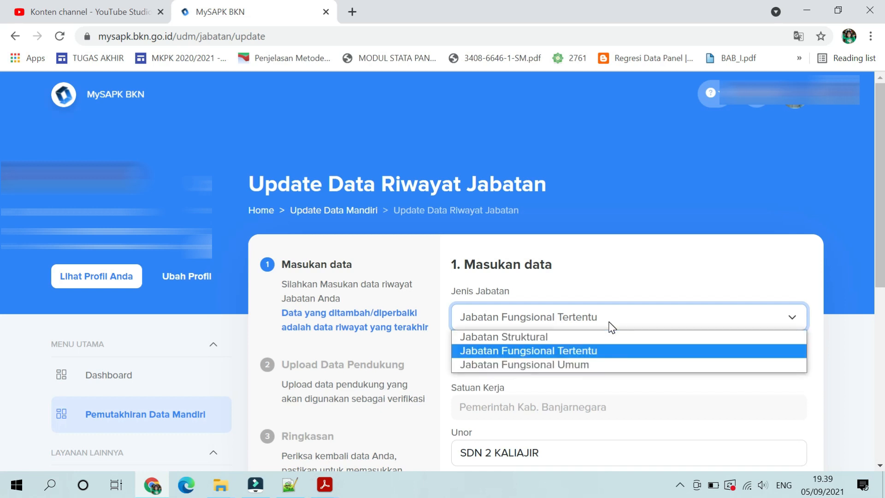
pyautogui.click(612, 327)
pyautogui.scroll(-2, 610, 326)
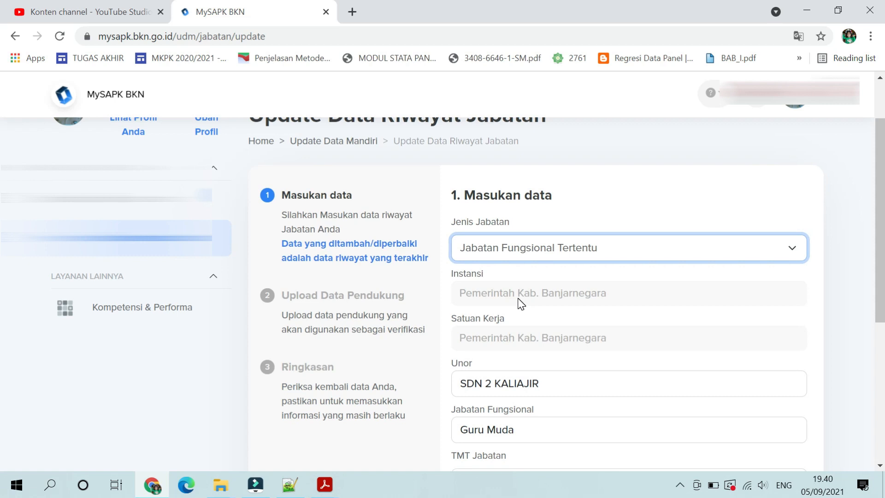
pyautogui.scroll(-5, 521, 304)
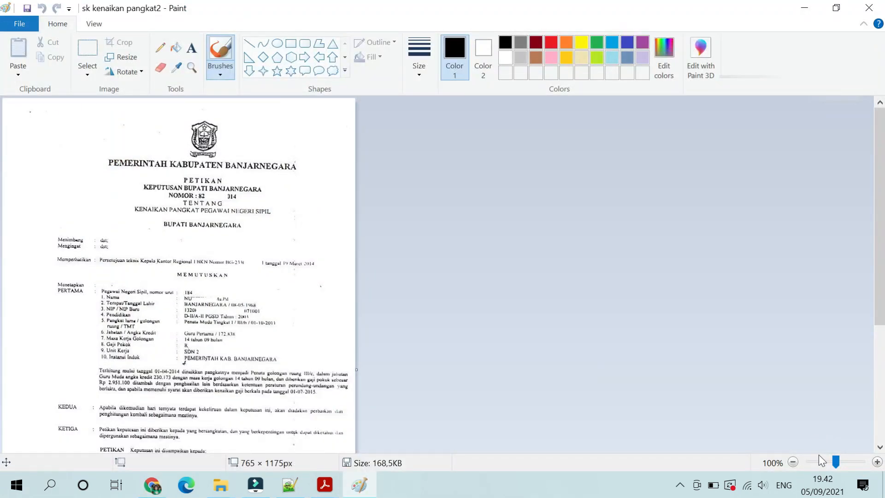
# Zoom the SK scan to 200% and draw a rectangle around the Unit Kerja SDN 2 line
pyautogui.click(839, 462)
pyautogui.scroll(-8, 703, 390)
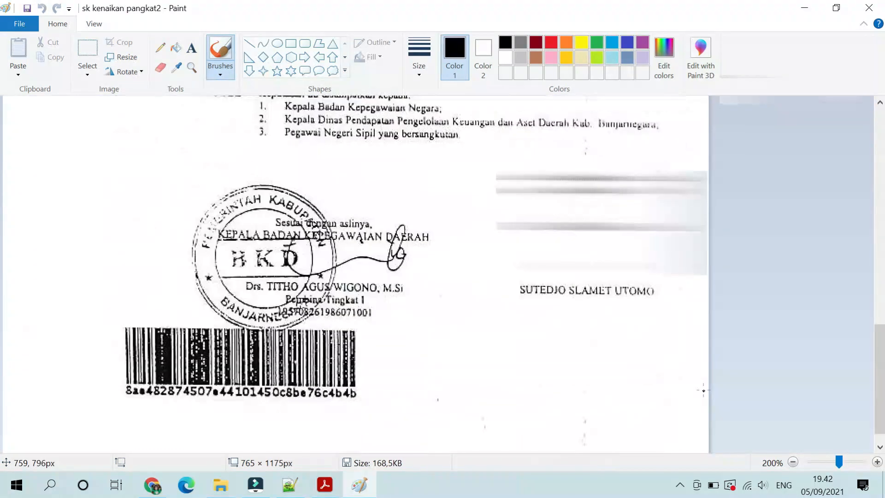
pyautogui.scroll(3, 704, 391)
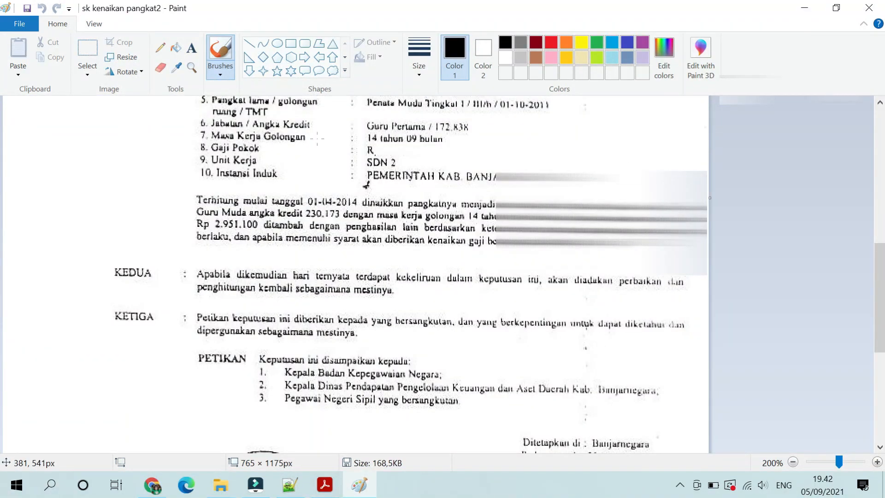
pyautogui.click(289, 44)
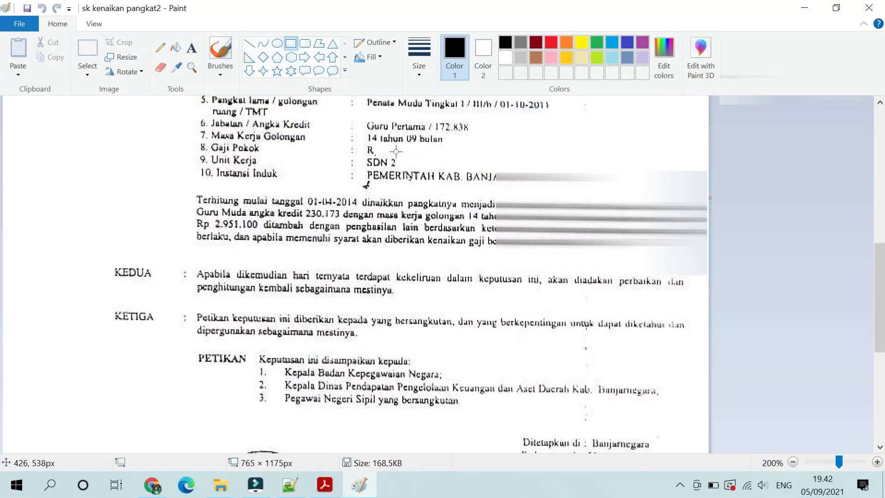
pyautogui.moveTo(204, 147)
pyautogui.mouseDown()
pyautogui.moveTo(366, 153)
pyautogui.moveTo(447, 173)
pyautogui.mouseUp()
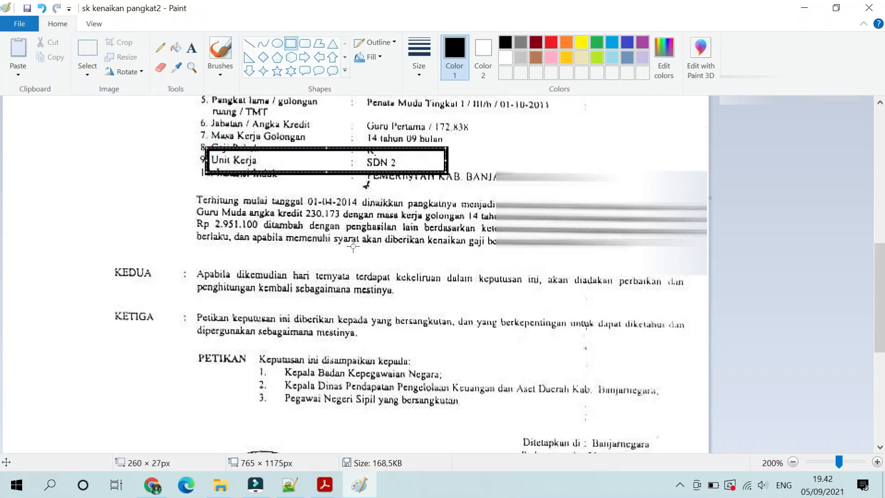
pyautogui.click(166, 485)
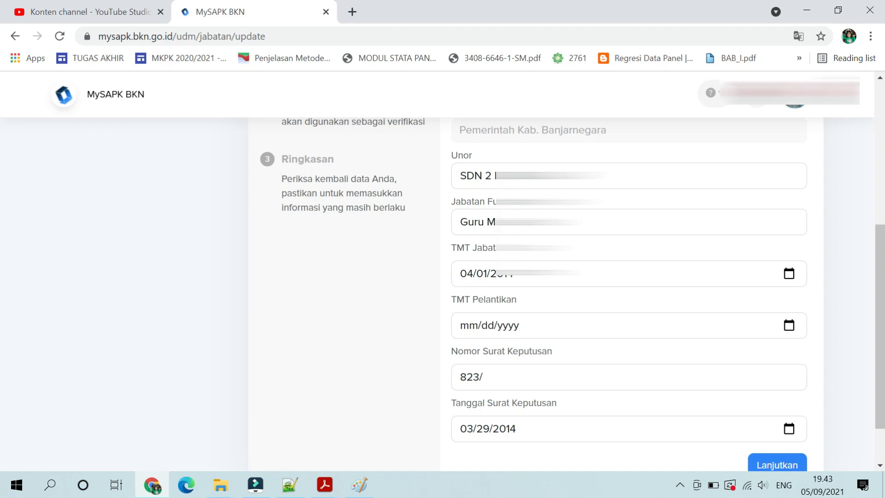
# Box the Guru Muda title and the 01-04-2014 date, comparing each against the form
pyautogui.click(364, 487)
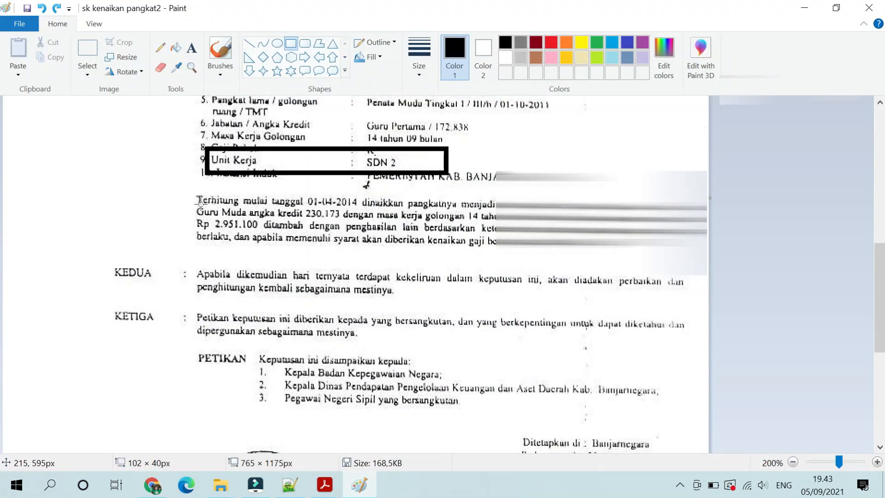
pyautogui.moveTo(191, 203); pyautogui.dragTo(263, 225)
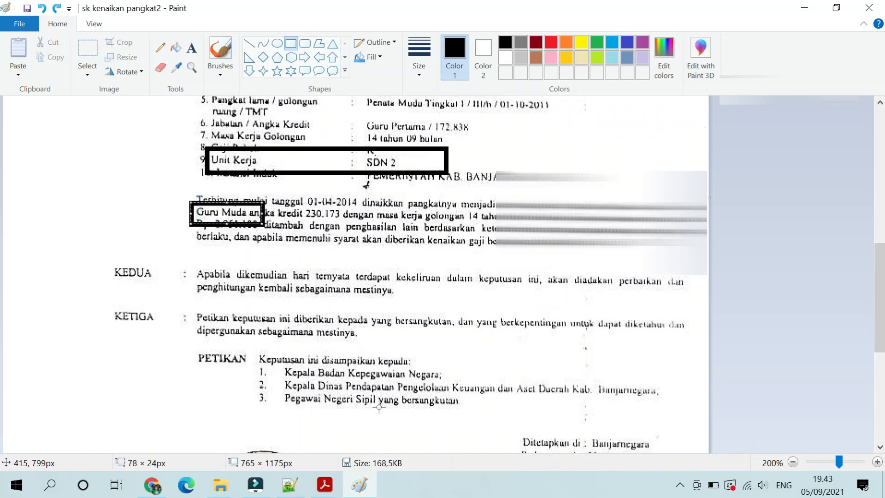
pyautogui.click(162, 486)
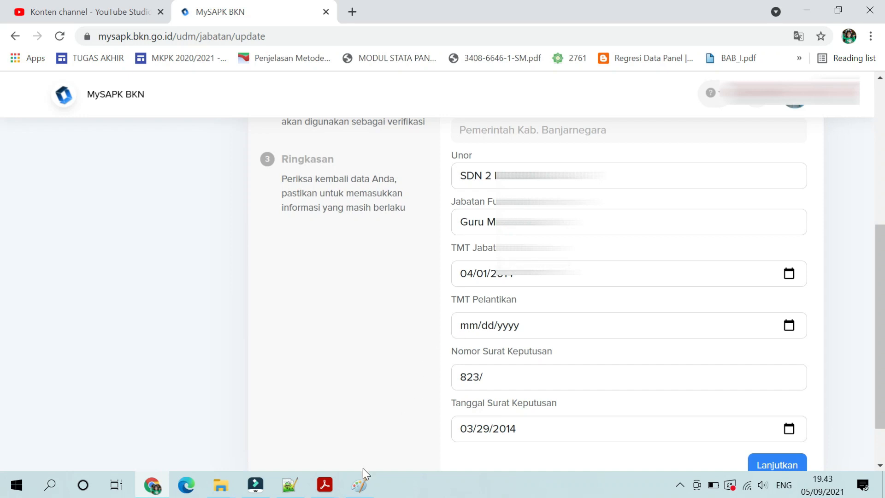
pyautogui.click(364, 482)
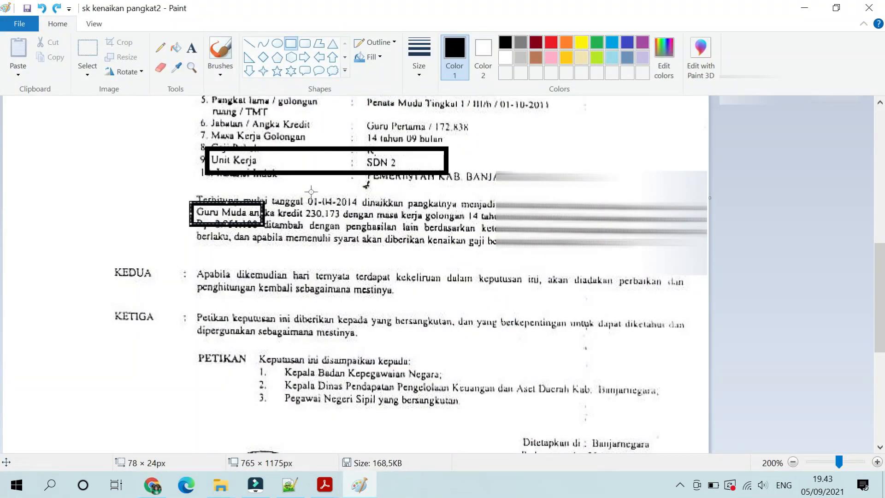
pyautogui.moveTo(275, 183); pyautogui.dragTo(373, 215)
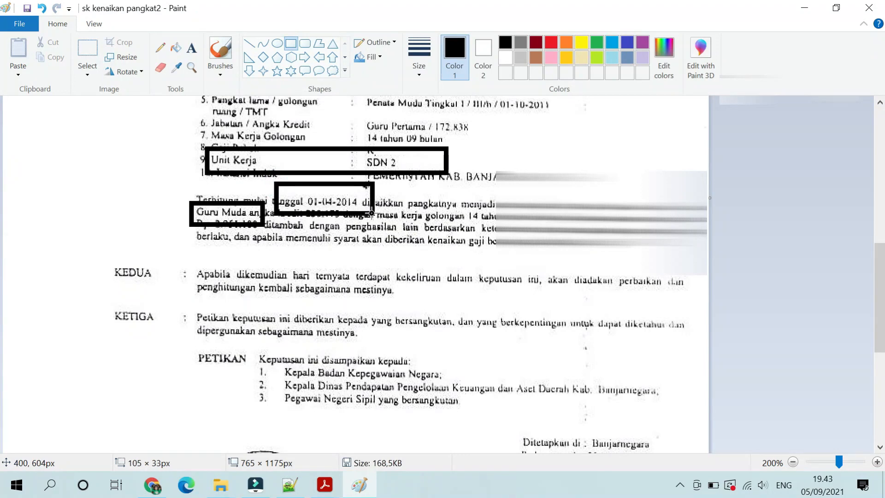
pyautogui.click(152, 484)
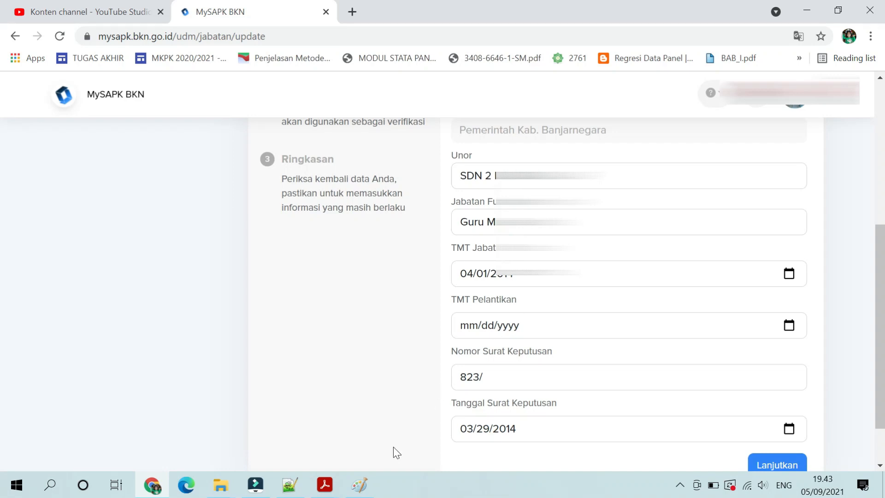
pyautogui.click(359, 484)
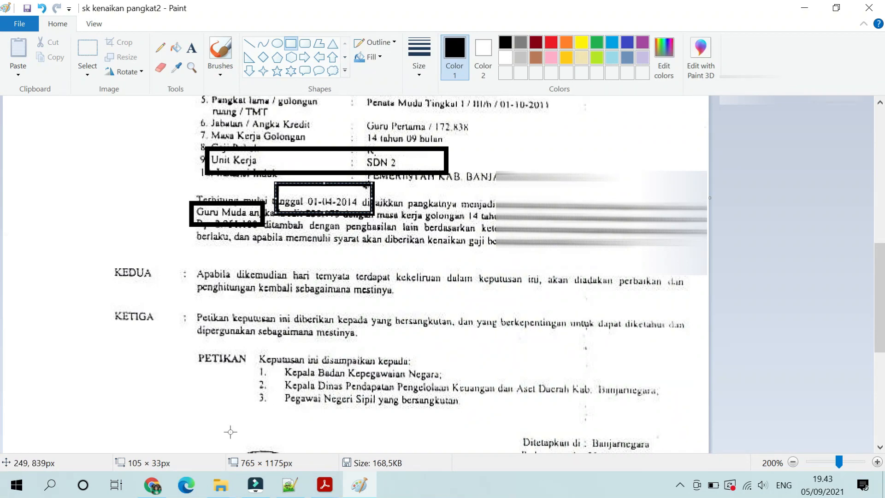
pyautogui.click(168, 489)
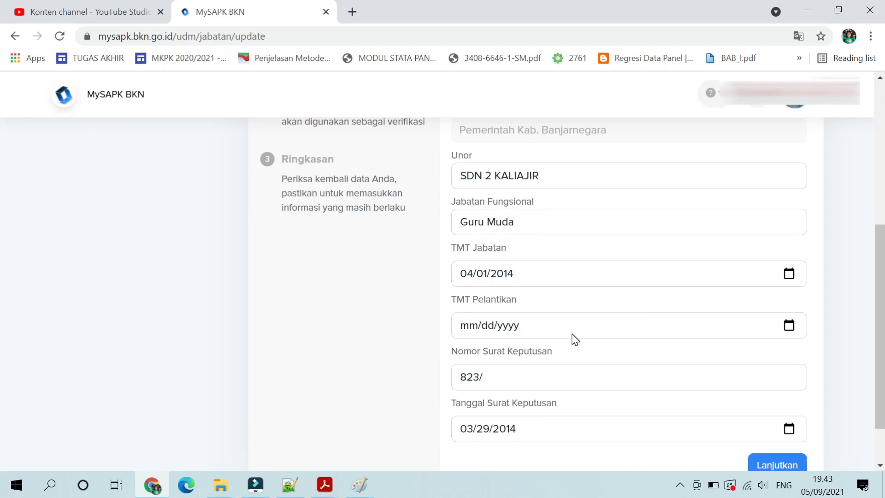
pyautogui.scroll(-2, 571, 338)
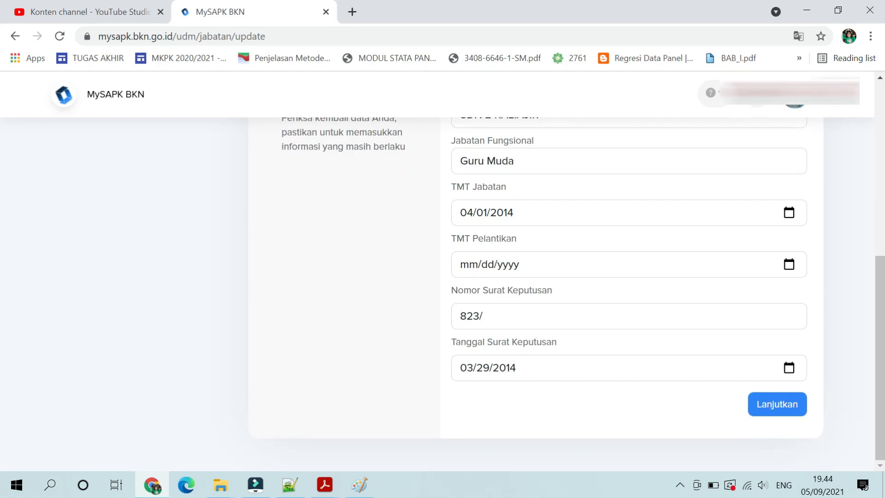
# Box the NOMOR decree number line and the 'Ditetapkan di' place and date block on the scan
pyautogui.click(355, 488)
pyautogui.scroll(10, 401, 337)
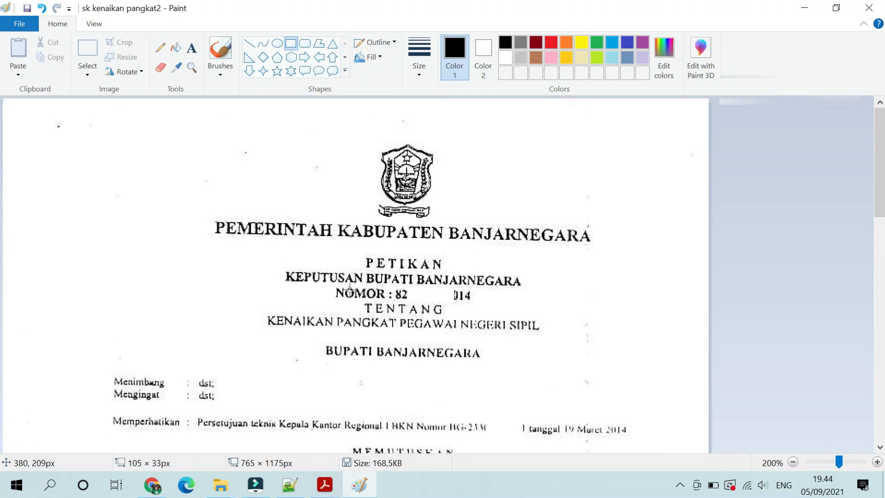
pyautogui.moveTo(333, 282); pyautogui.dragTo(505, 312)
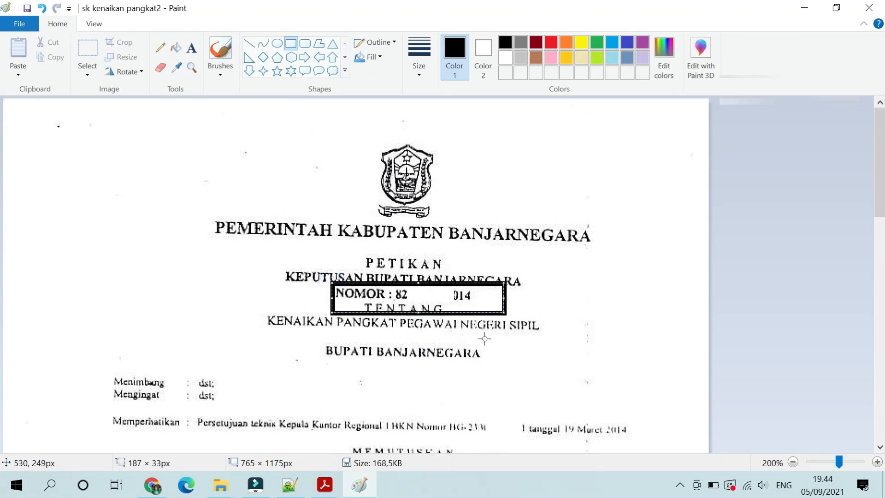
pyautogui.click(162, 485)
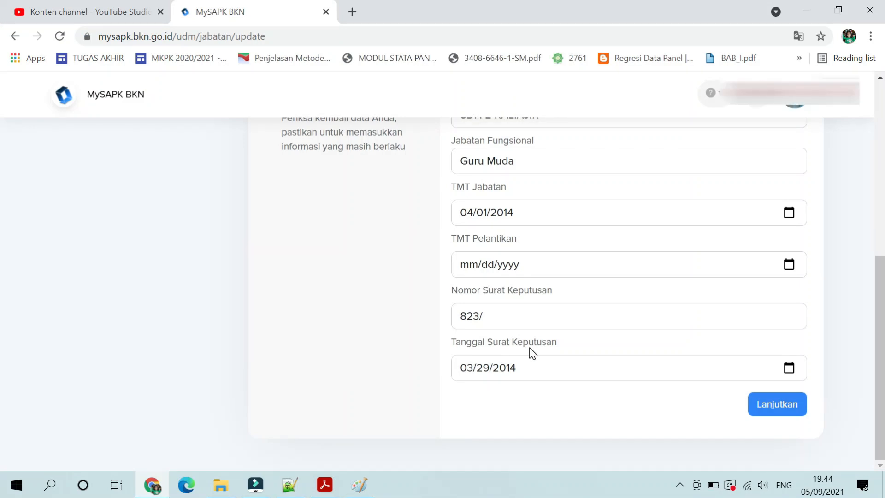
pyautogui.click(363, 490)
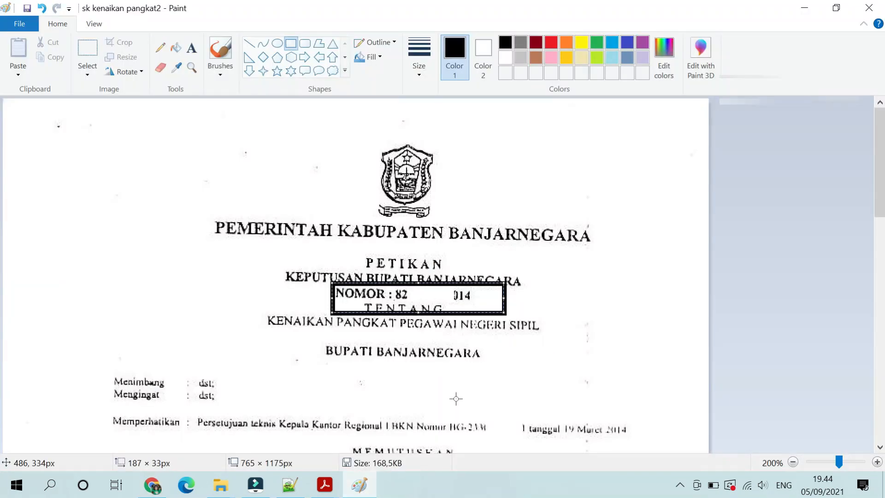
pyautogui.scroll(-10, 460, 384)
pyautogui.scroll(4, 460, 384)
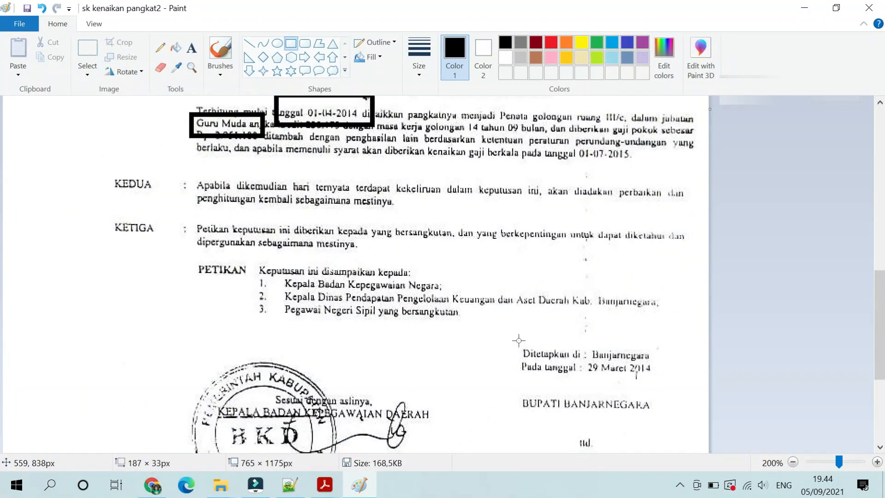
pyautogui.moveTo(512, 338); pyautogui.dragTo(643, 371)
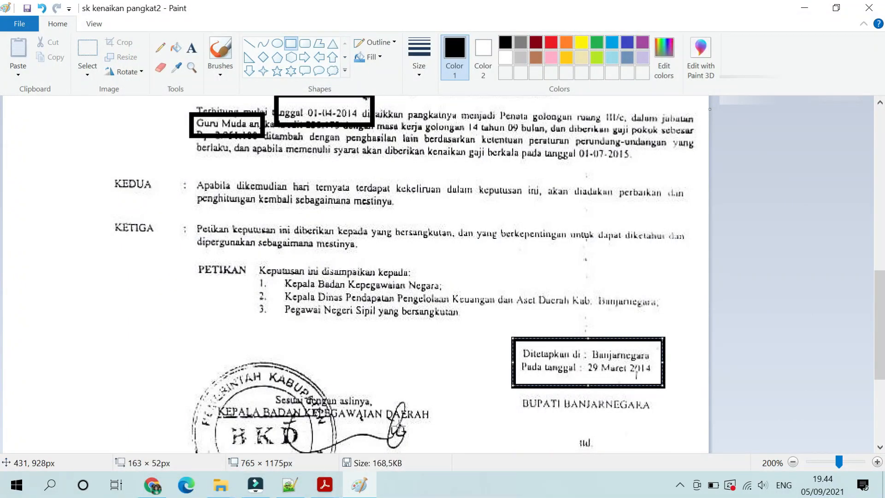
pyautogui.click(164, 488)
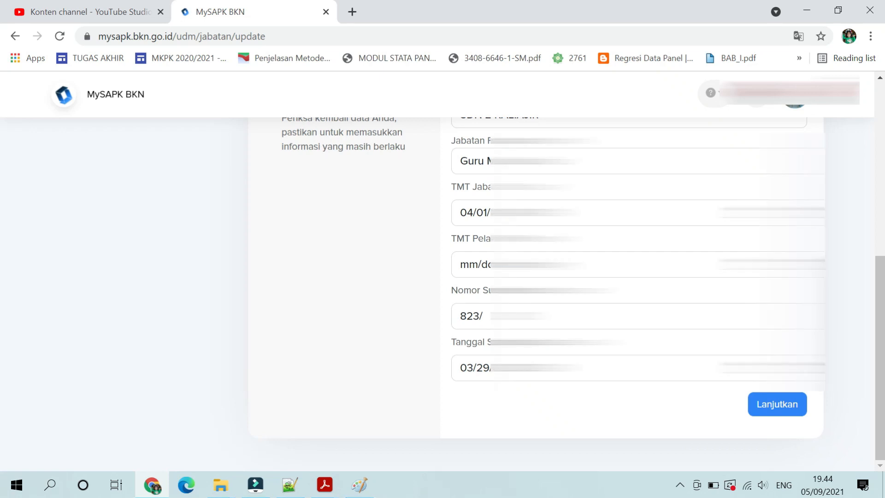
# Append '10' after 823/ in Nomor Surat Keputusan and continue to the upload step
pyautogui.click(484, 316)
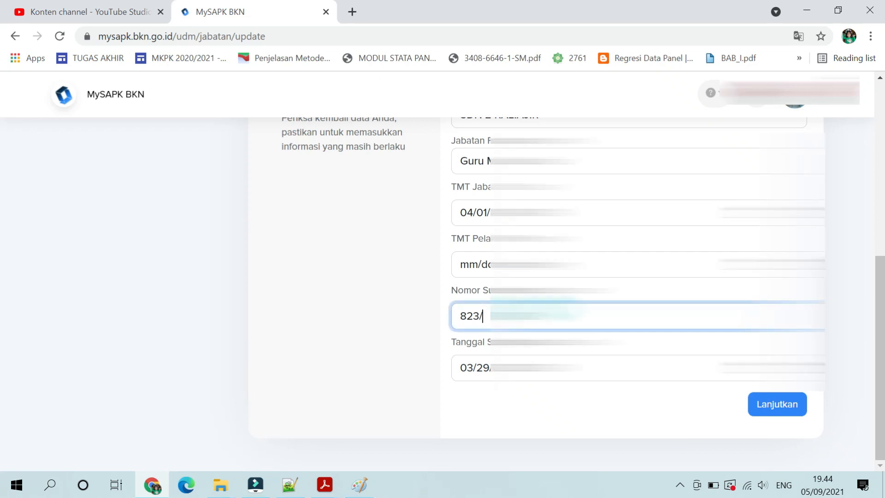
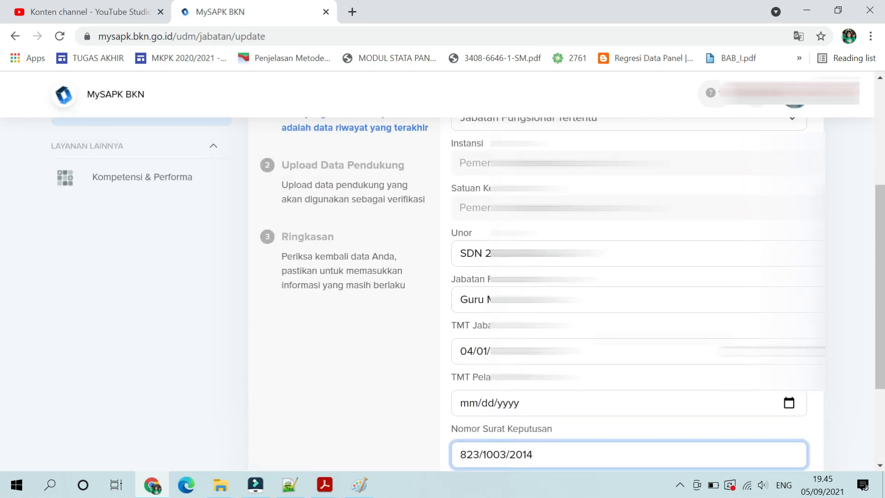
pyautogui.scroll(5, 530, 277)
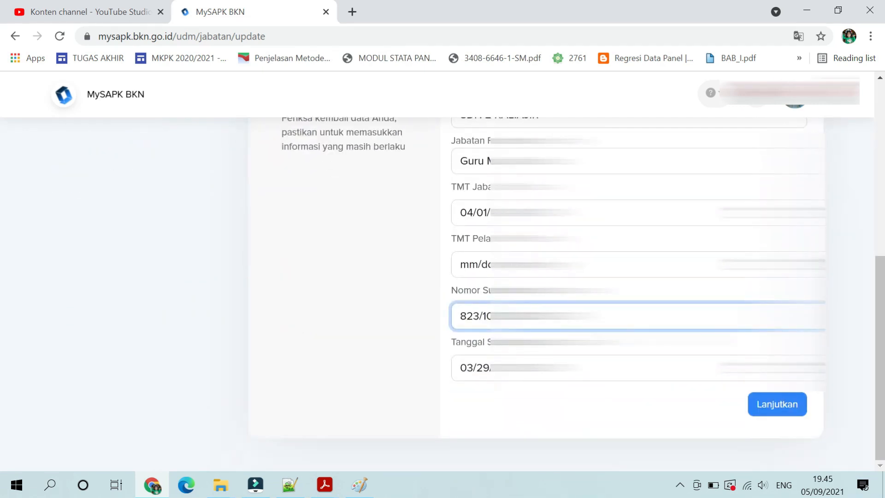
pyautogui.click(776, 408)
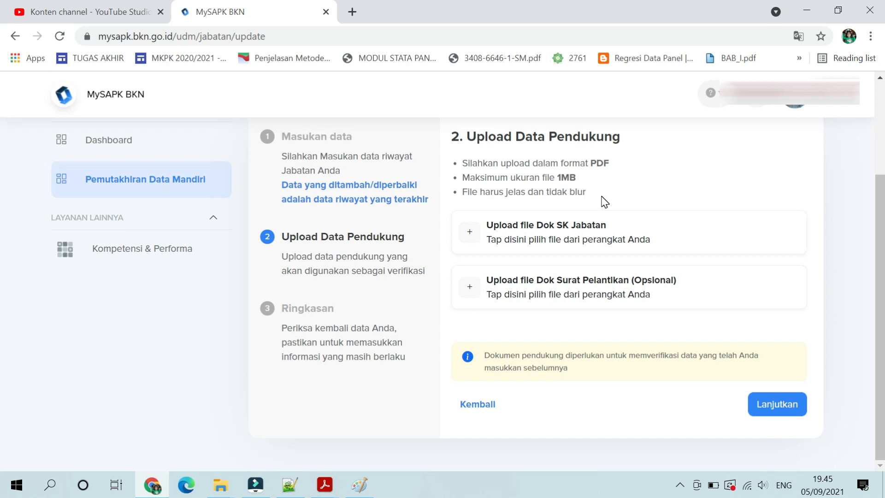
# Upload SK PAGKAT TERAKHIR from the Desktop as Dok SK Jabatan (PDF, max 1MB) and continue
pyautogui.doubleClick(575, 178)
pyautogui.doubleClick(598, 164)
pyautogui.click(548, 240)
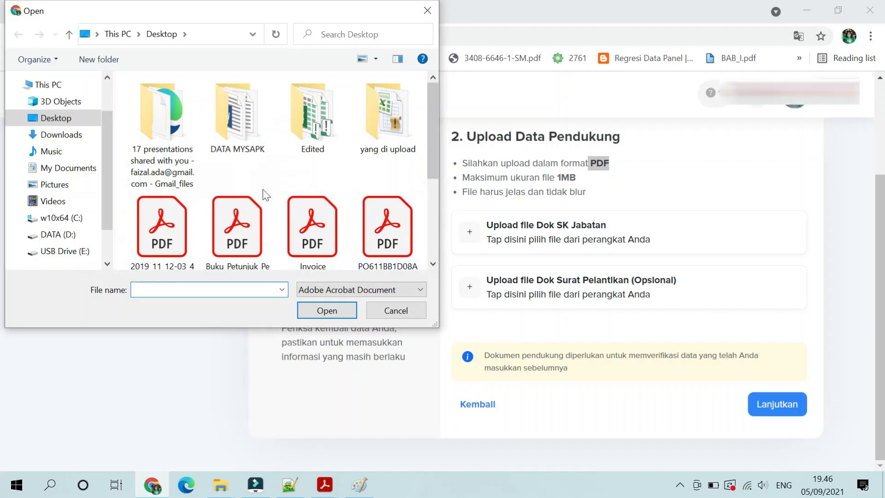
pyautogui.click(82, 119)
pyautogui.scroll(-3, 303, 174)
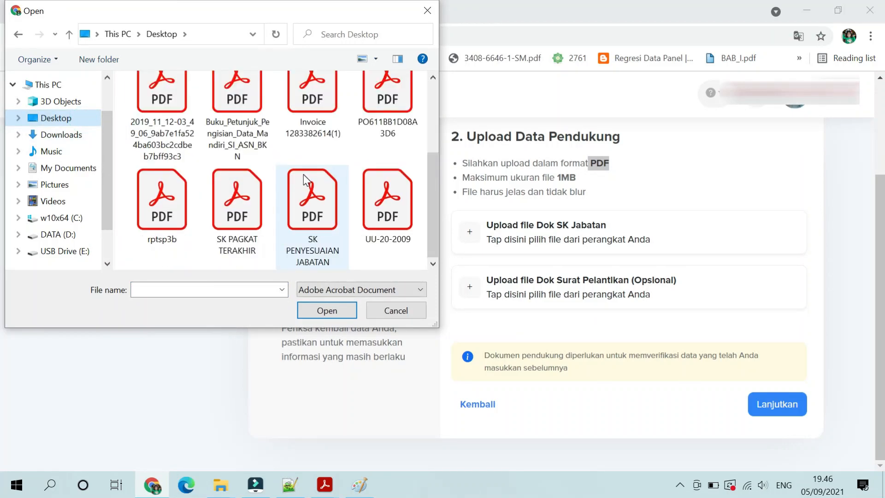
pyautogui.doubleClick(237, 203)
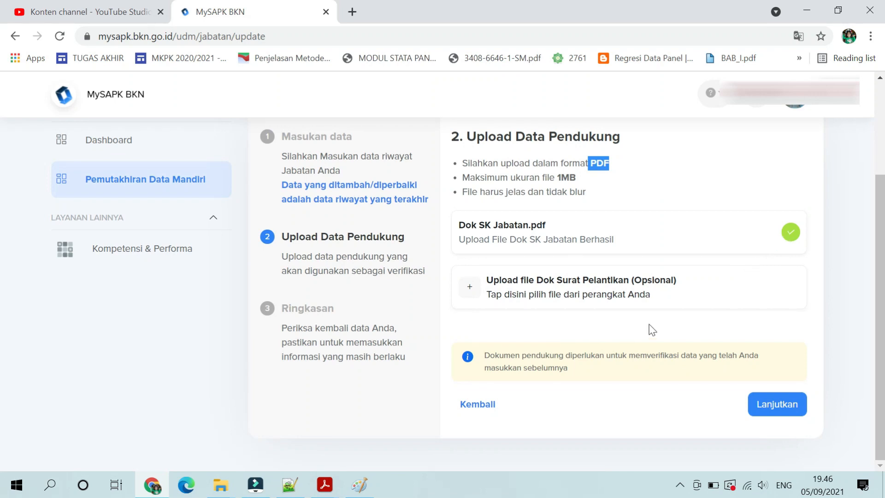
pyautogui.click(773, 406)
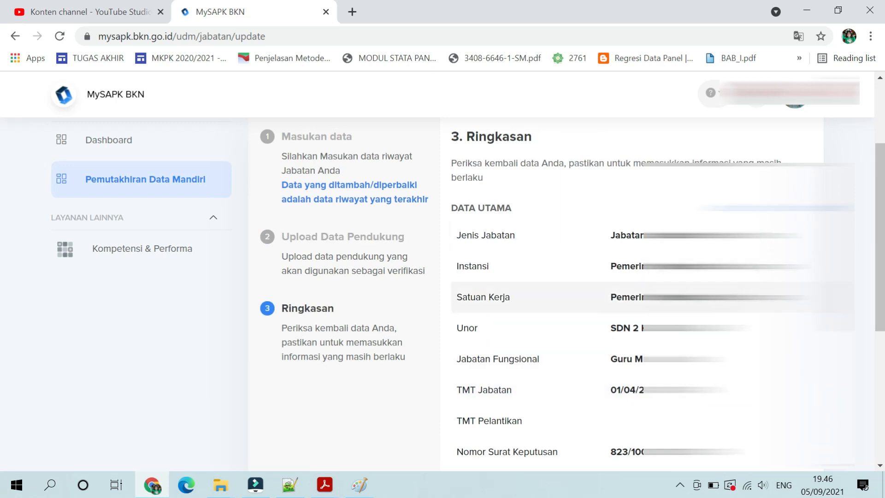
# Tick the 'Saya menyatakan' data accuracy declaration on the Ringkasan summary and submit the Jabatan update
pyautogui.scroll(-1, 605, 296)
pyautogui.scroll(-5, 636, 310)
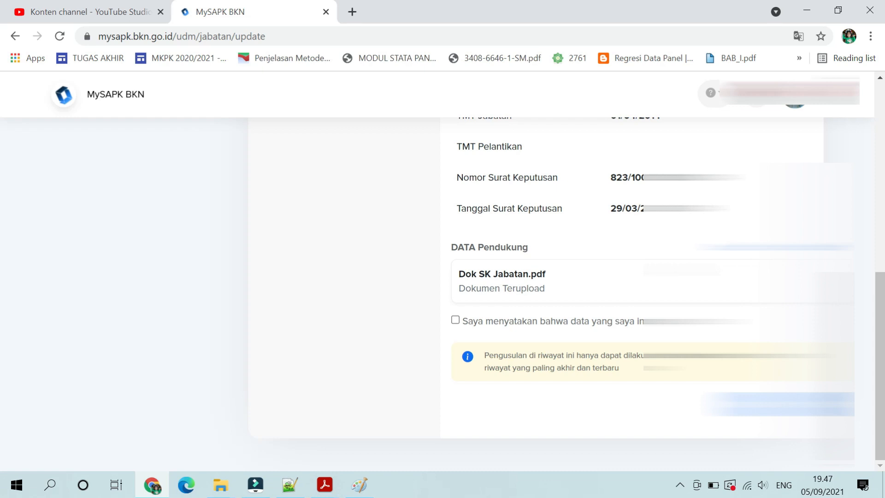
pyautogui.click(455, 322)
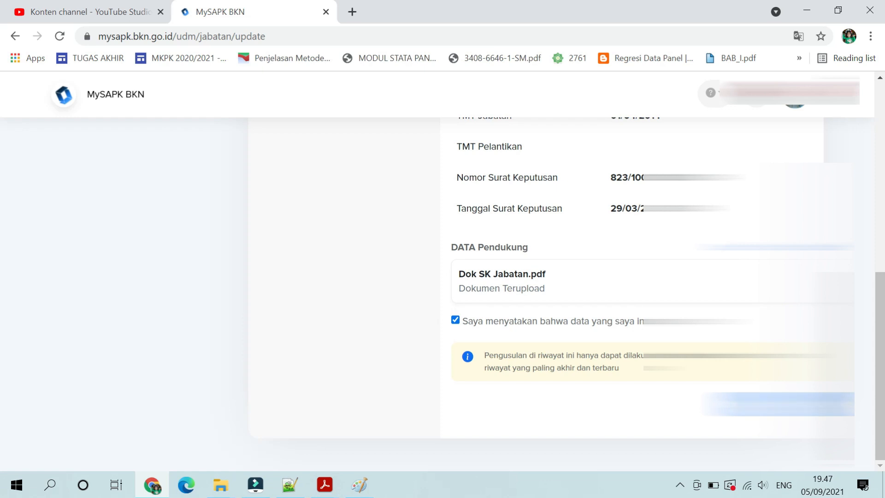
pyautogui.click(794, 402)
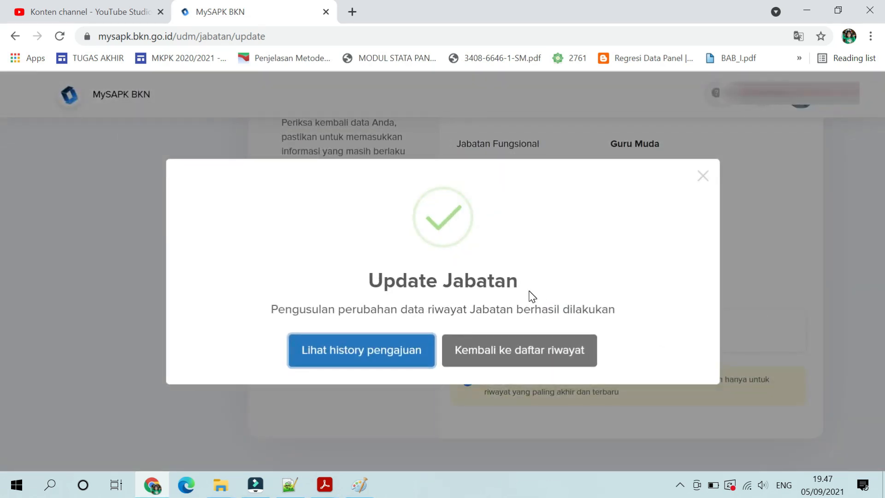
# Read the Update Jabatan success message, then go to the Riwayat Pengajuan history listing the 05/09/2021 proposal
pyautogui.moveTo(364, 281); pyautogui.dragTo(518, 286)
pyautogui.moveTo(271, 309); pyautogui.dragTo(633, 320)
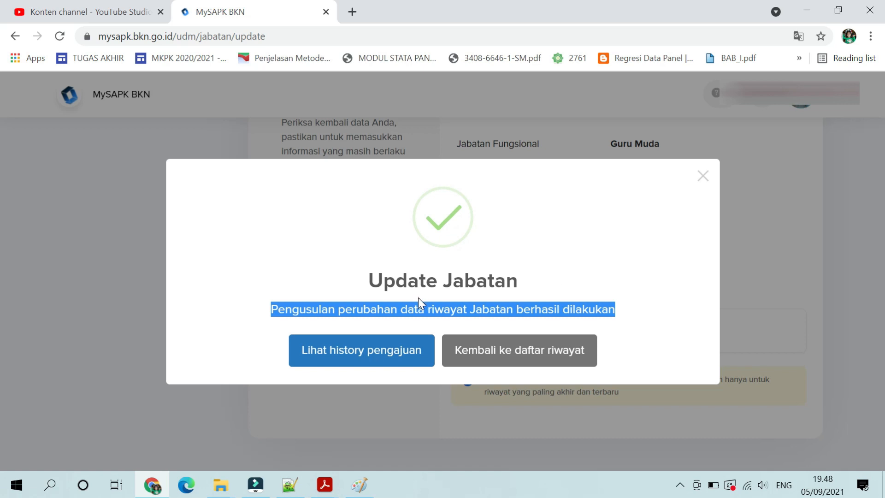
pyautogui.click(338, 357)
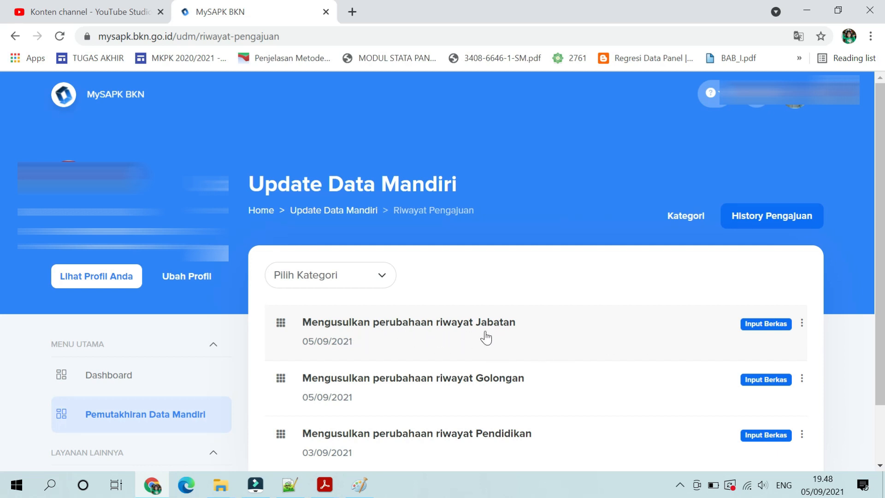
# Check the Jabatan submission's Detail dialog, then confirm Riwayat Jabatan shows Selesai on Pemutakhiran Data Mandiri
pyautogui.click(380, 329)
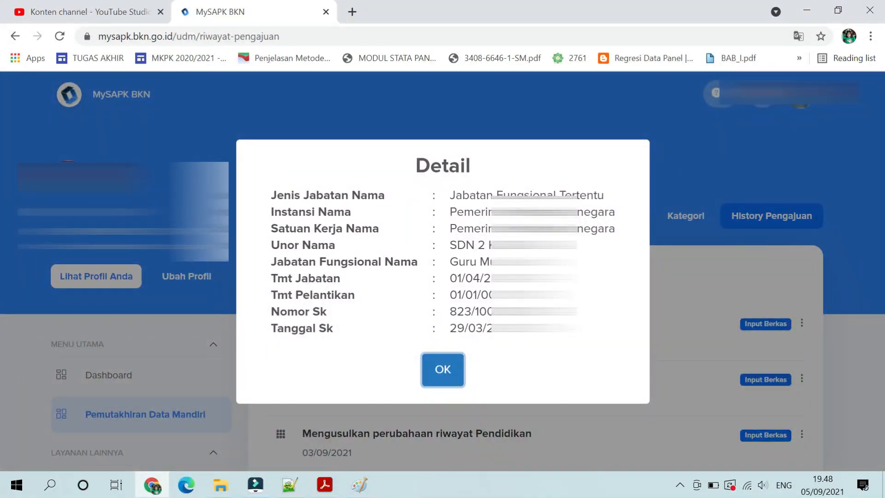
pyautogui.moveTo(276, 195); pyautogui.dragTo(576, 328)
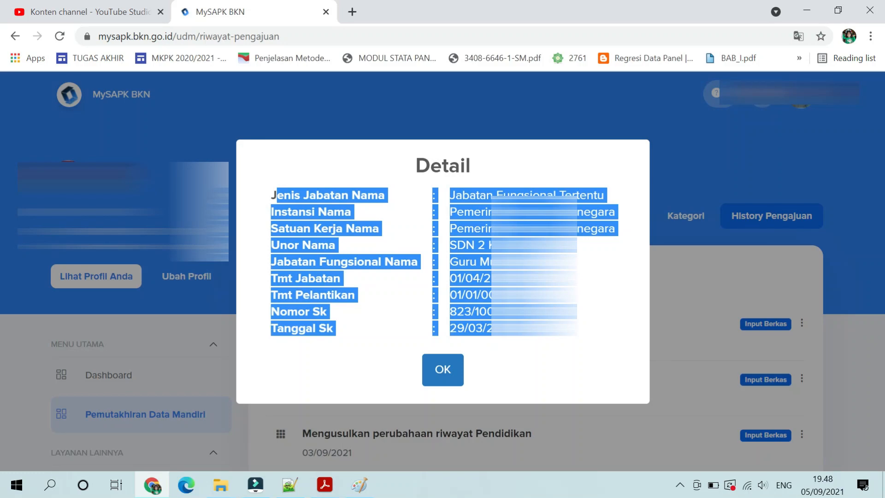
pyautogui.click(446, 373)
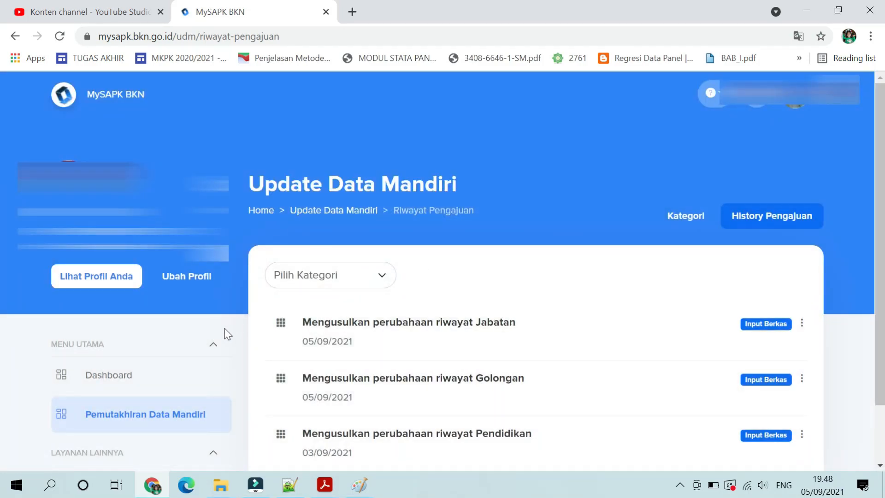
pyautogui.click(169, 412)
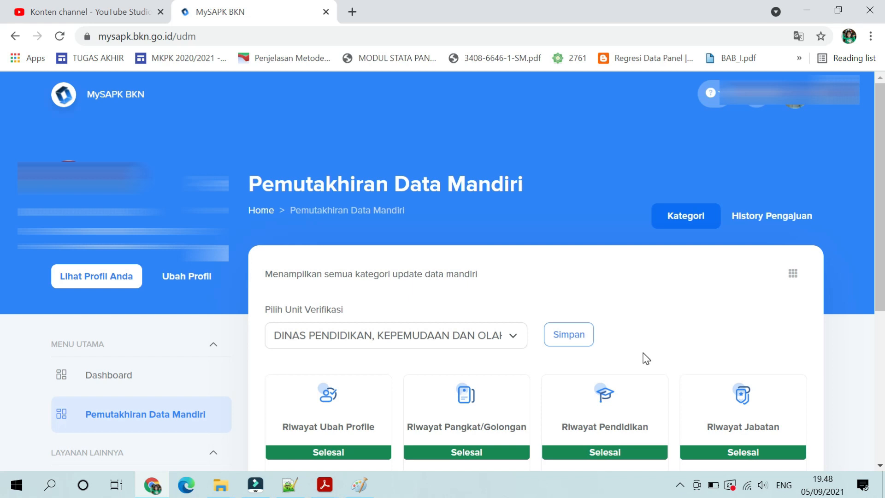
pyautogui.scroll(-2, 646, 359)
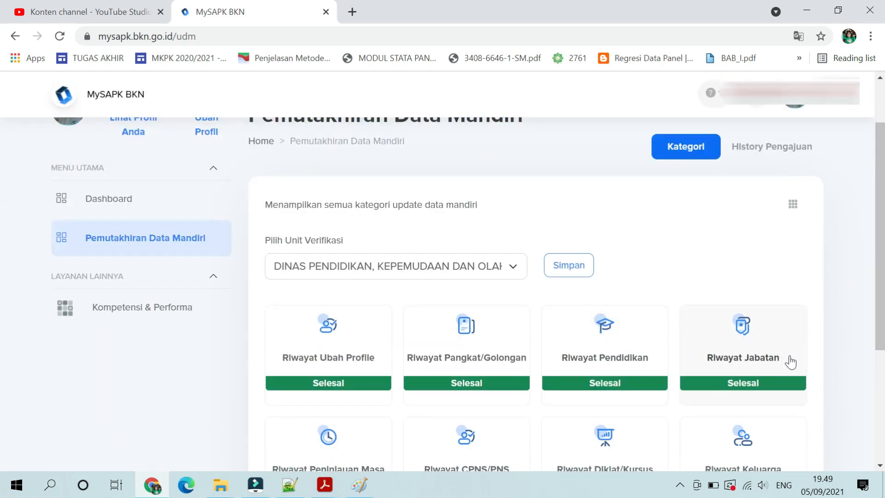